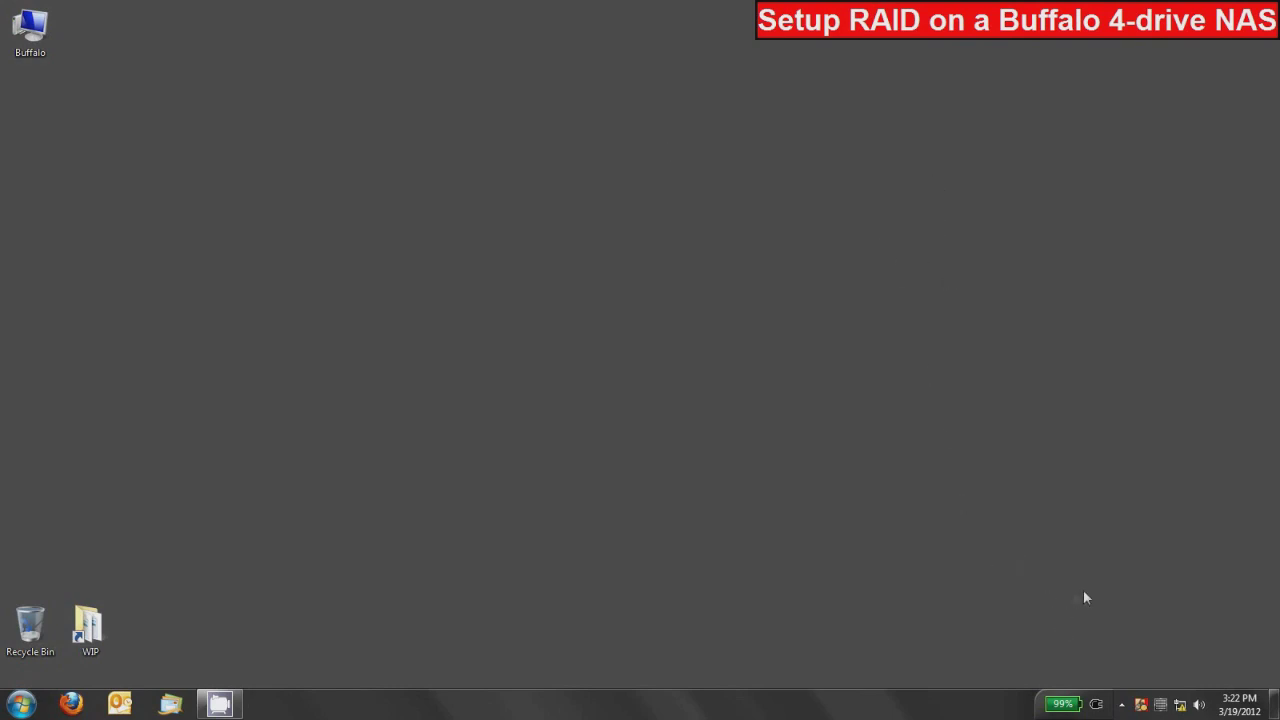
Step: Launch NAS Navigator2 and open TS-QVHL1BF's web settings login page at 192.168.11.57 in Firefox
left_click(1142, 705)
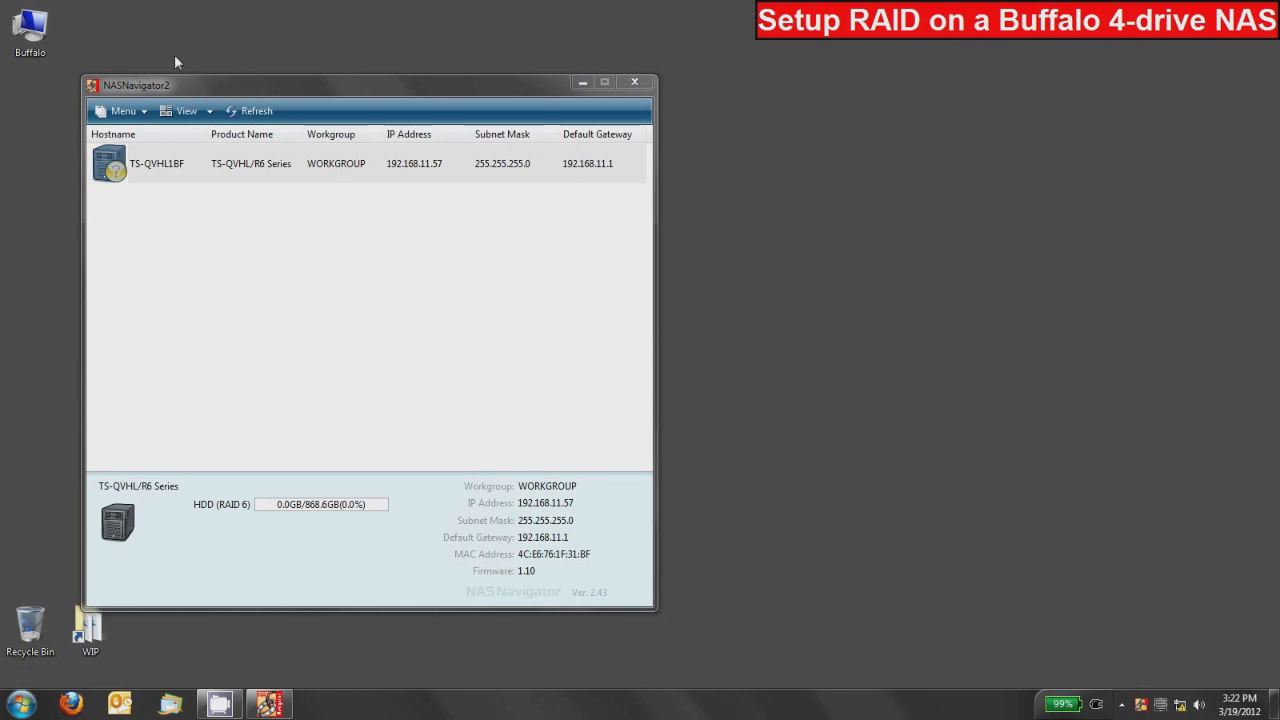
right_click(176, 165)
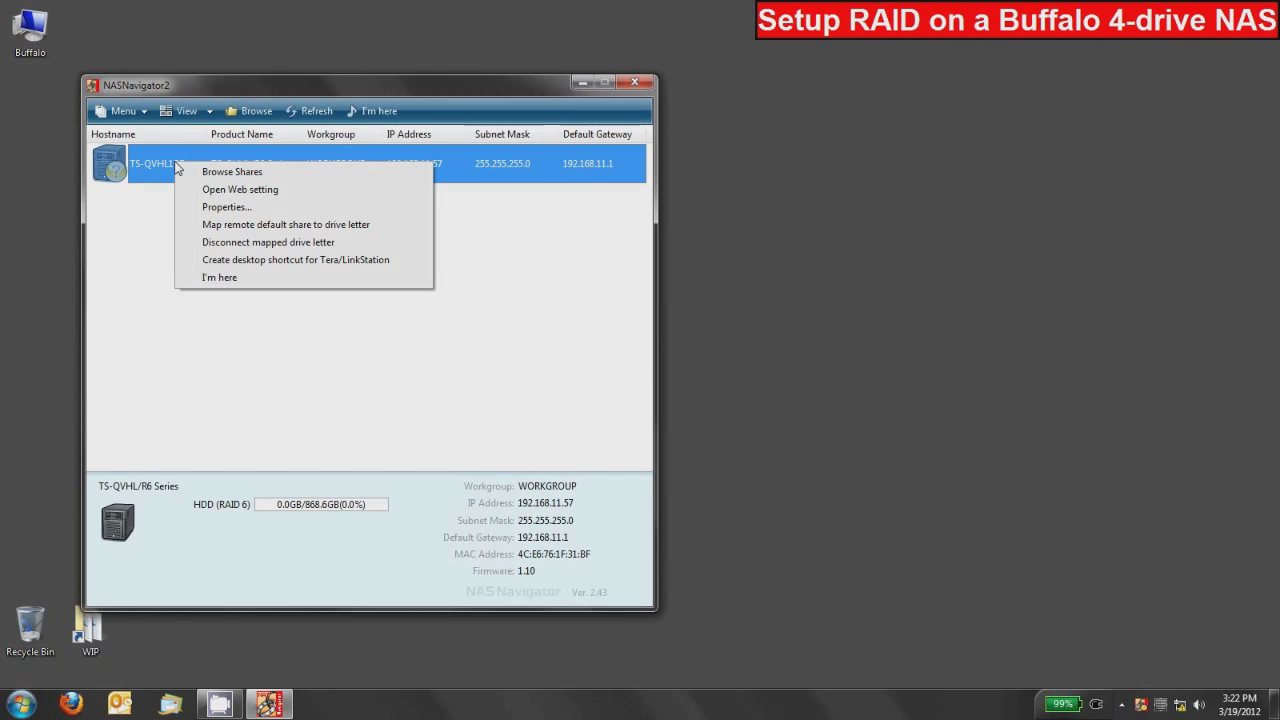
left_click(226, 190)
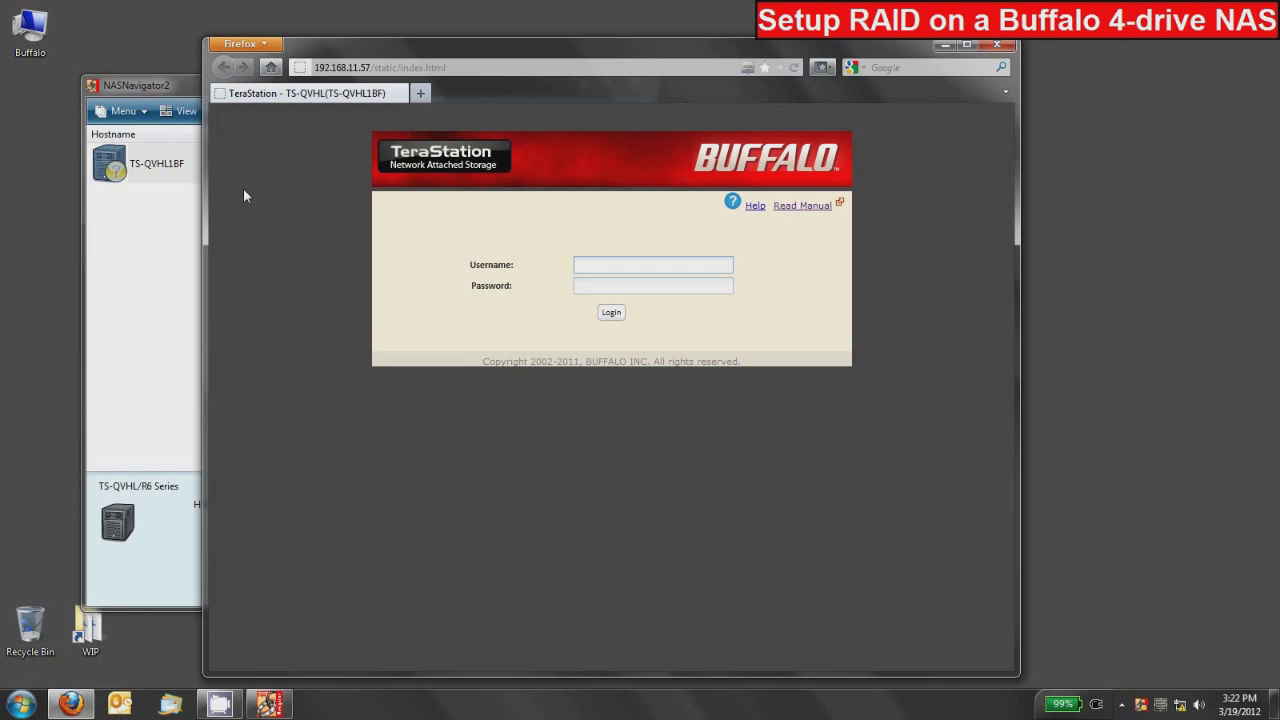
Step: Sign in to the TeraStation web admin as admin with the account password
type("adminpassword")
key("Return")
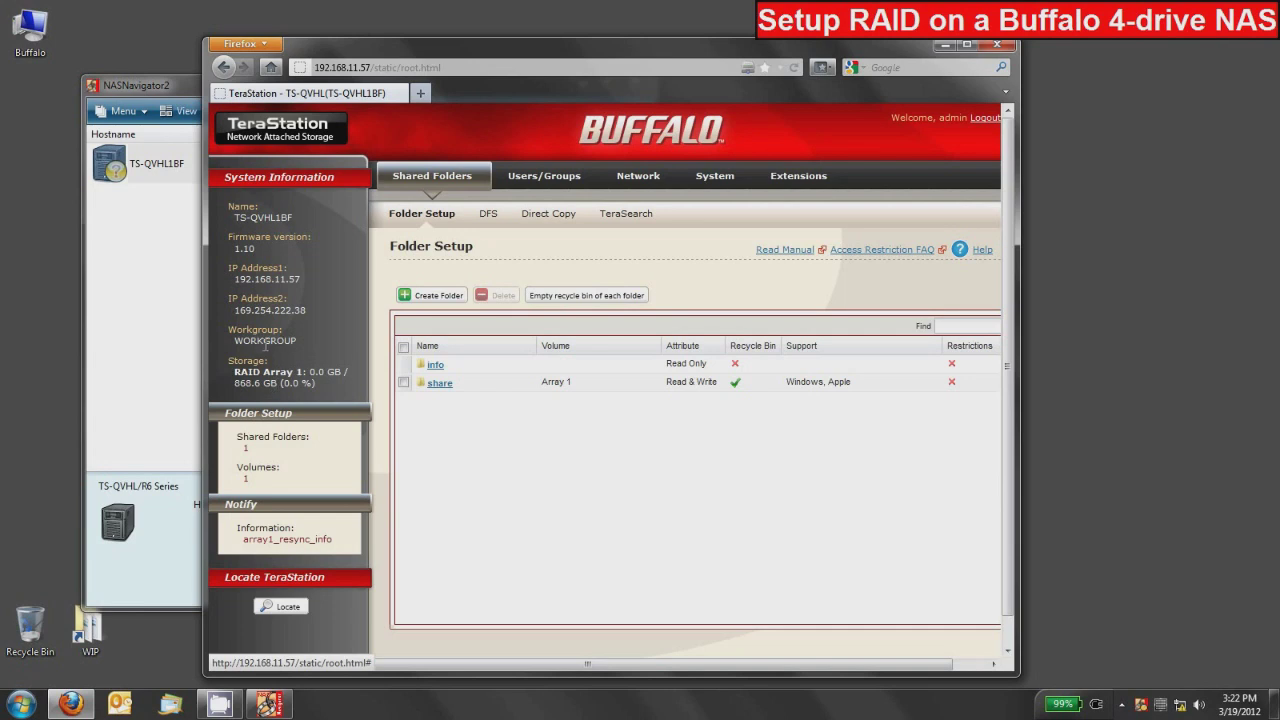
Step: Go to System > Storage and view the four disks in the RAID 6 Array 1
left_click(715, 178)
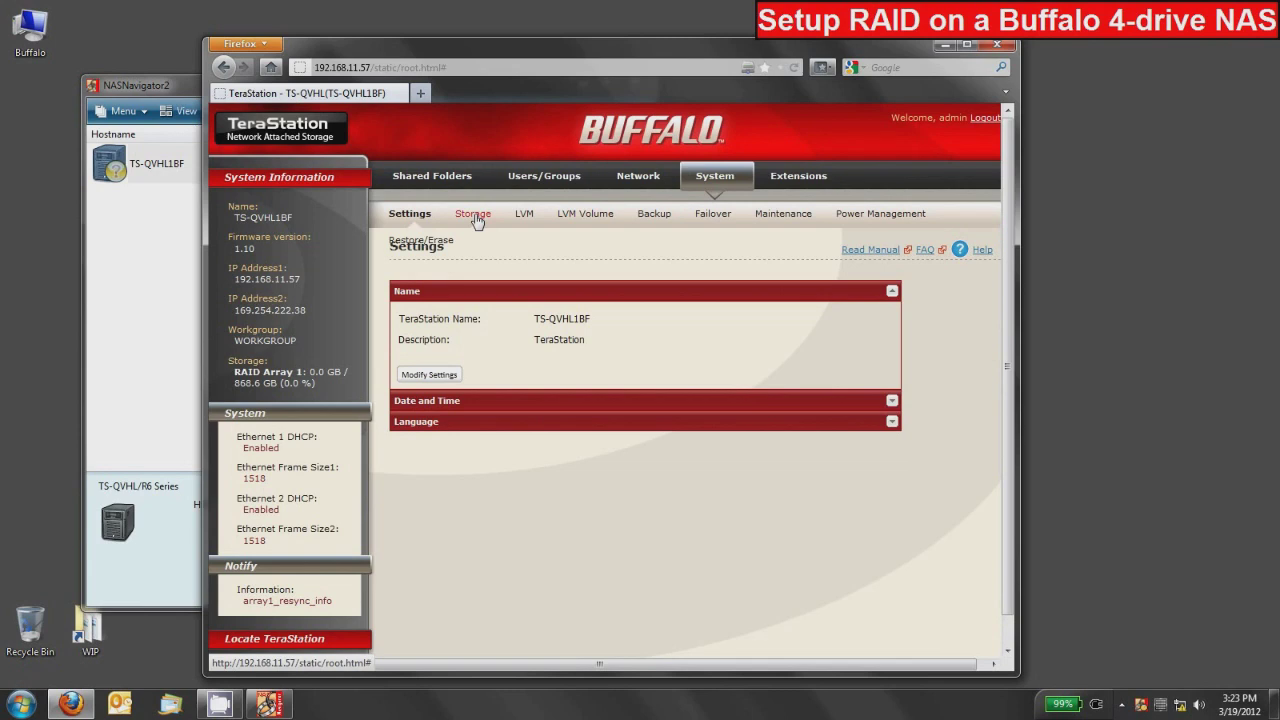
left_click(475, 215)
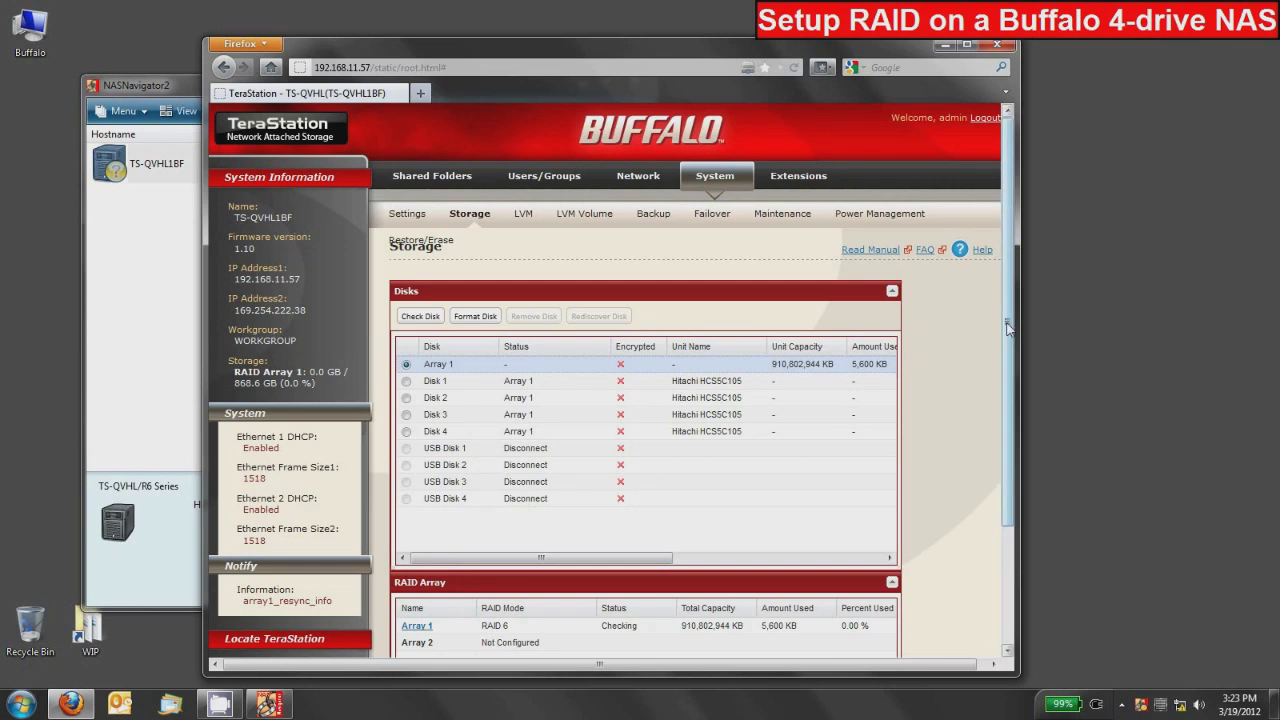
left_click_drag(1011, 330, 1018, 369)
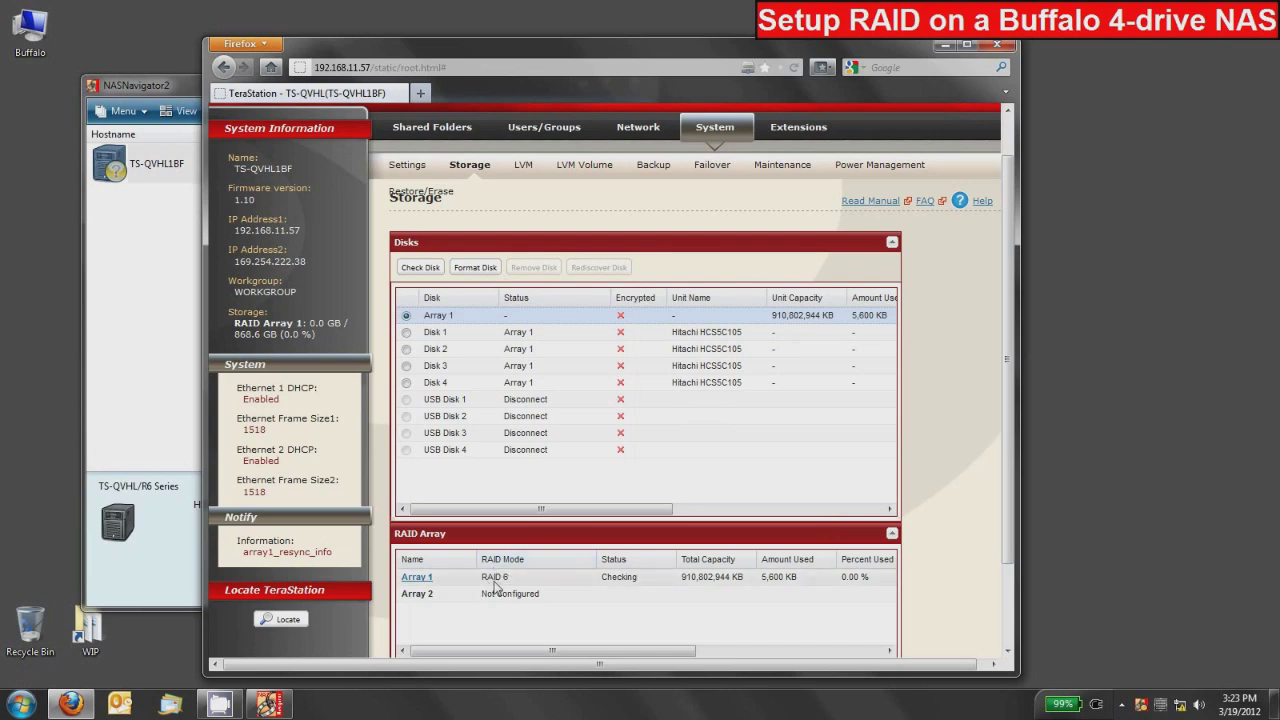
Step: Open RAID Array 1, choose Delete RAID Array, and accept the data-loss warning
left_click(416, 578)
scroll(455, 567, "down", 2)
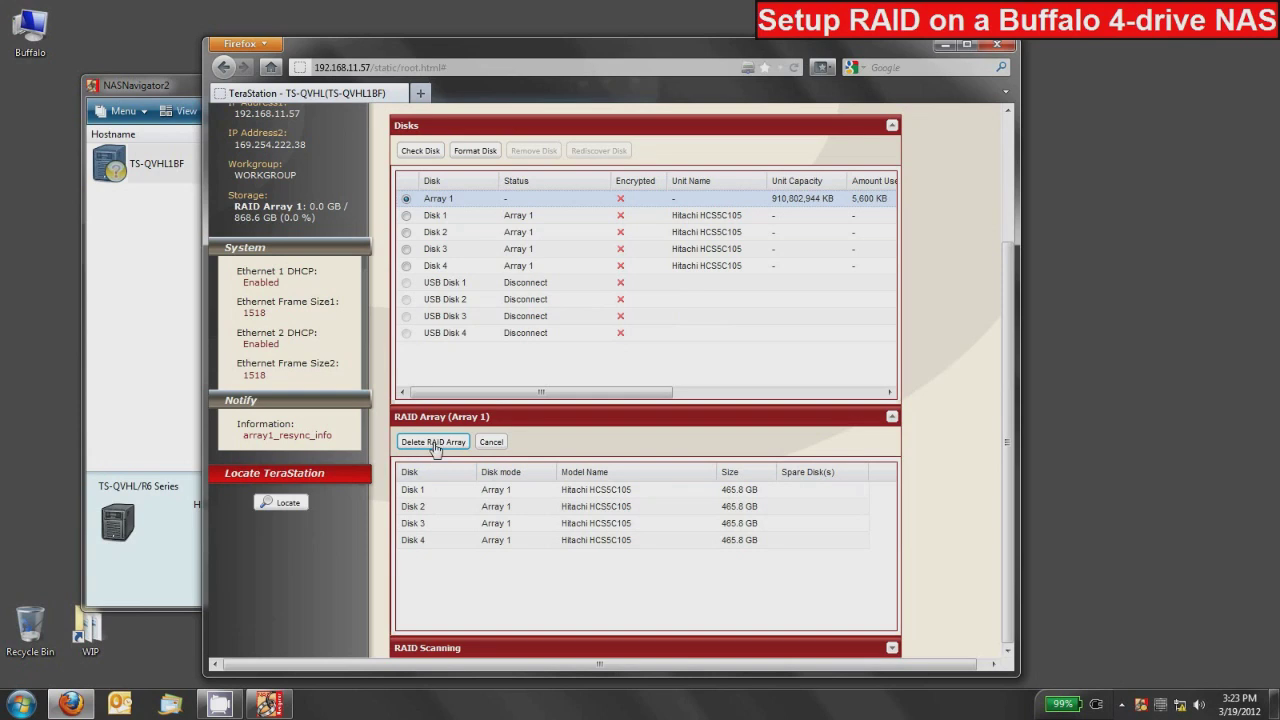
left_click(434, 443)
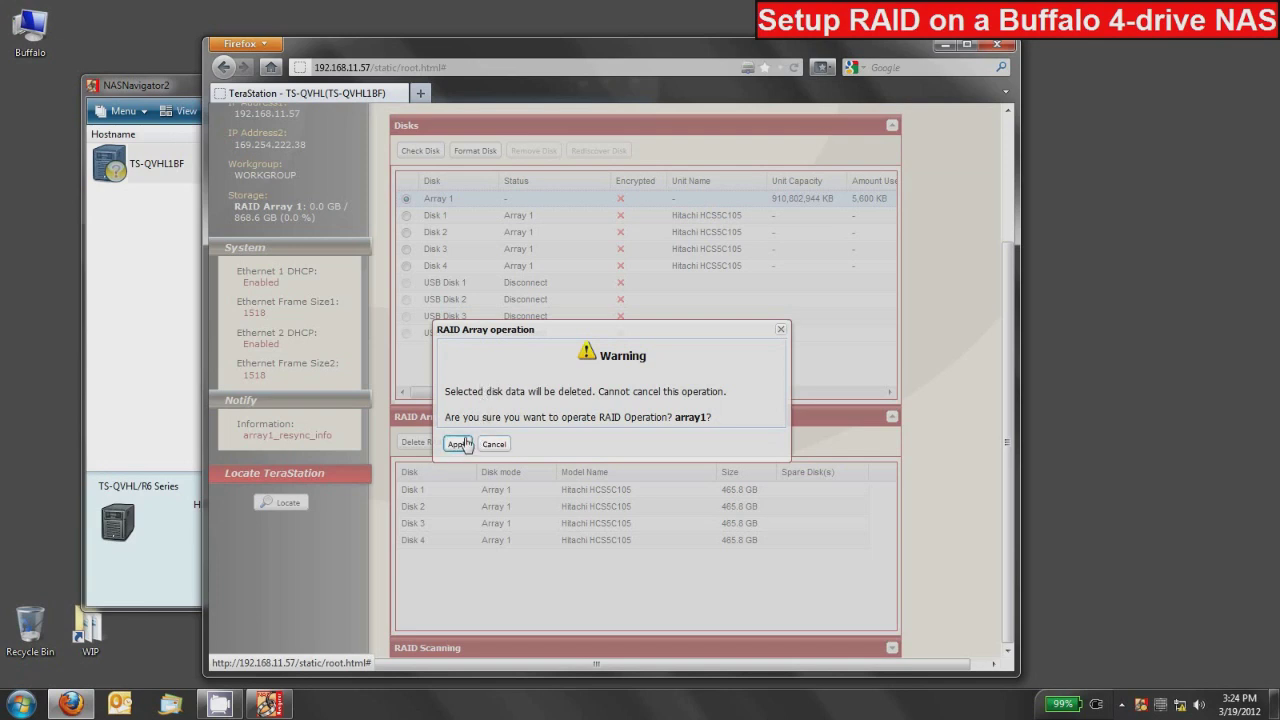
left_click(459, 451)
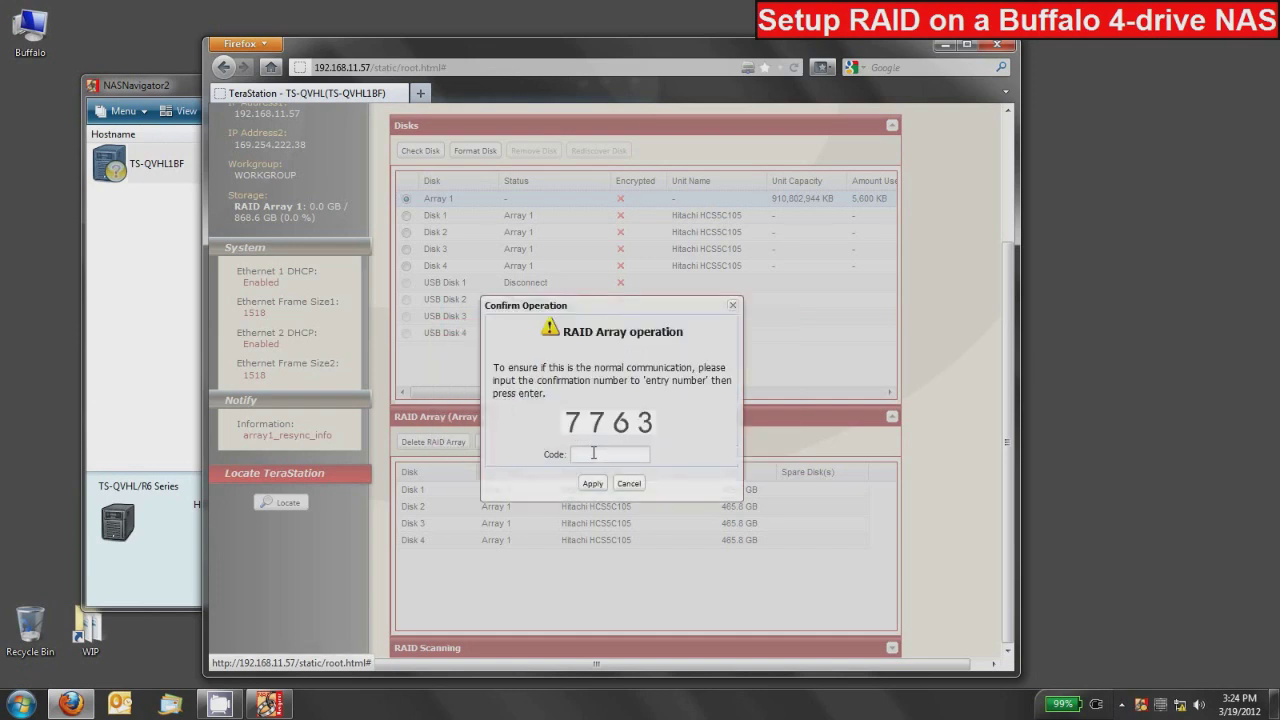
Step: Enter the displayed confirmation number and confirm deleting RAID Array 1
left_click(598, 454)
type("7763")
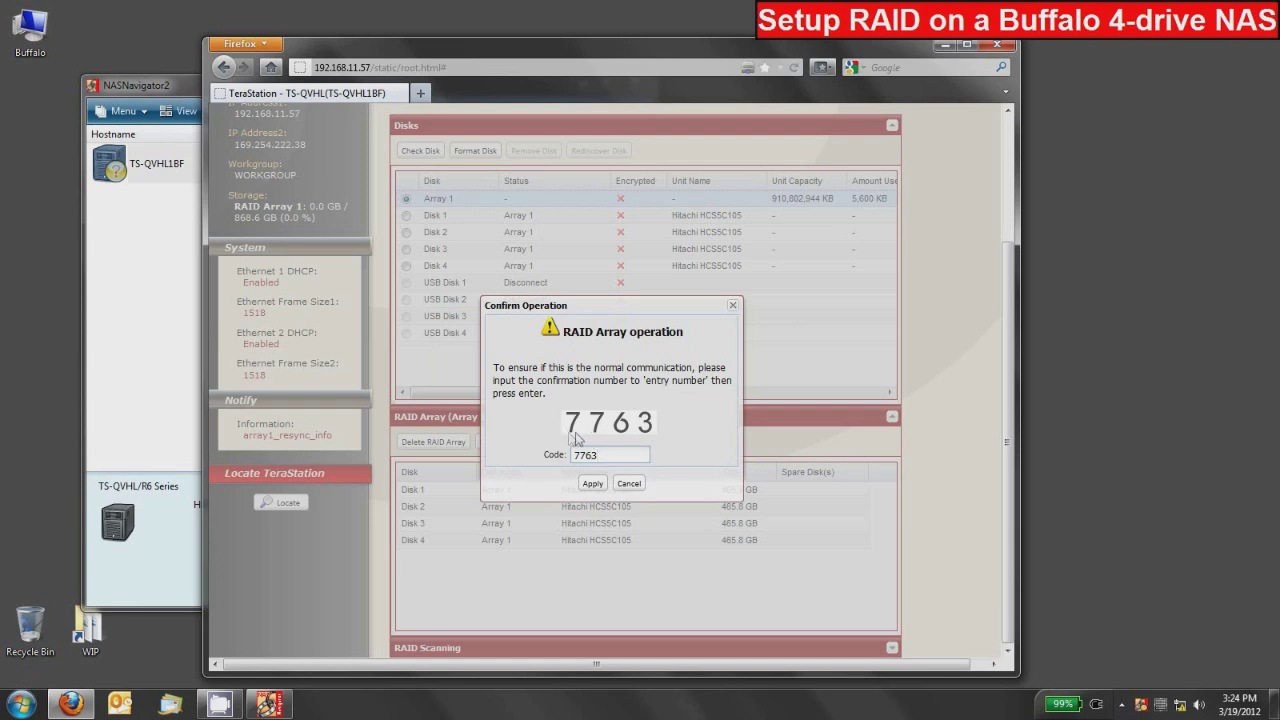
left_click(592, 482)
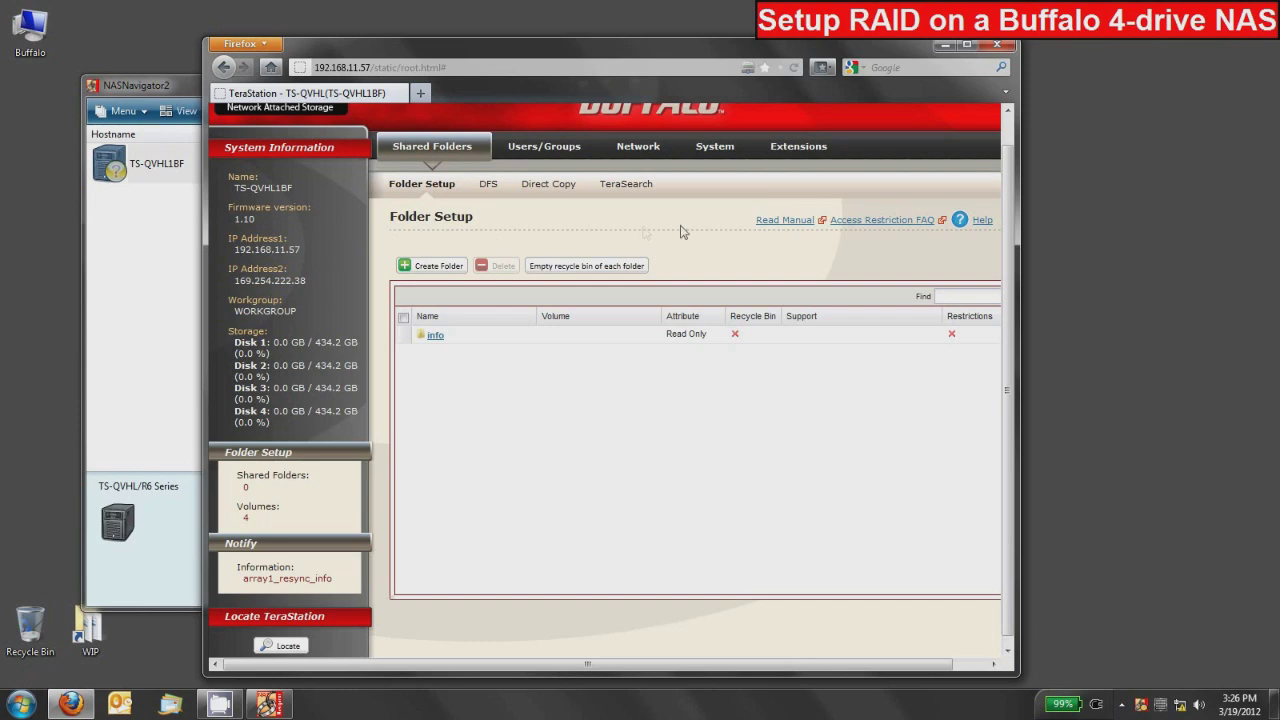
Step: Return to System > Storage and open Array 1 to build a new array
left_click(721, 150)
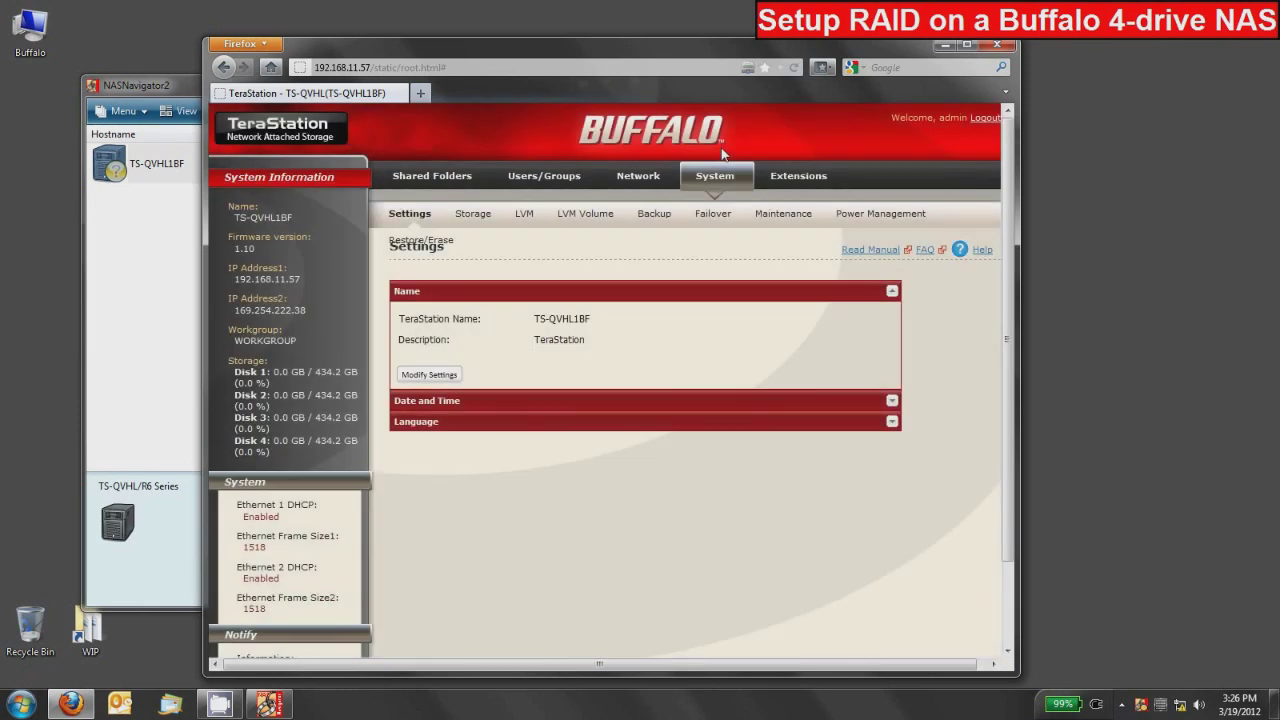
left_click(463, 218)
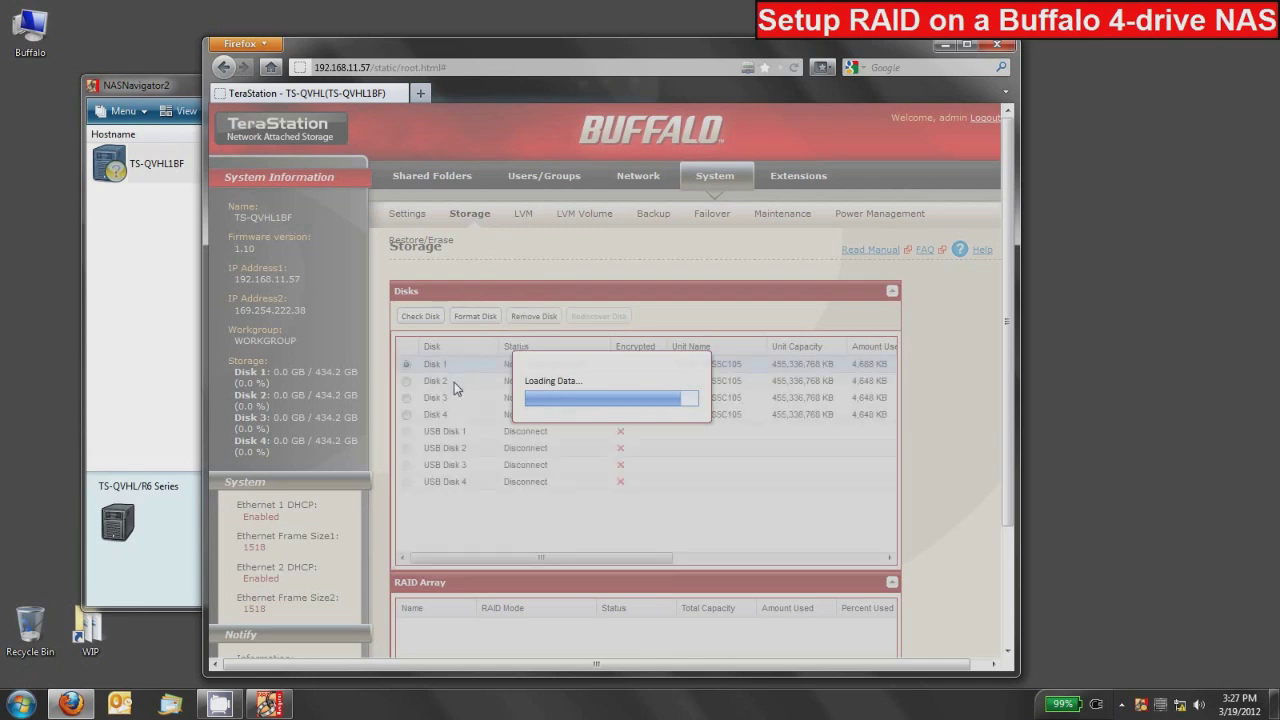
scroll(458, 386, "down", 3)
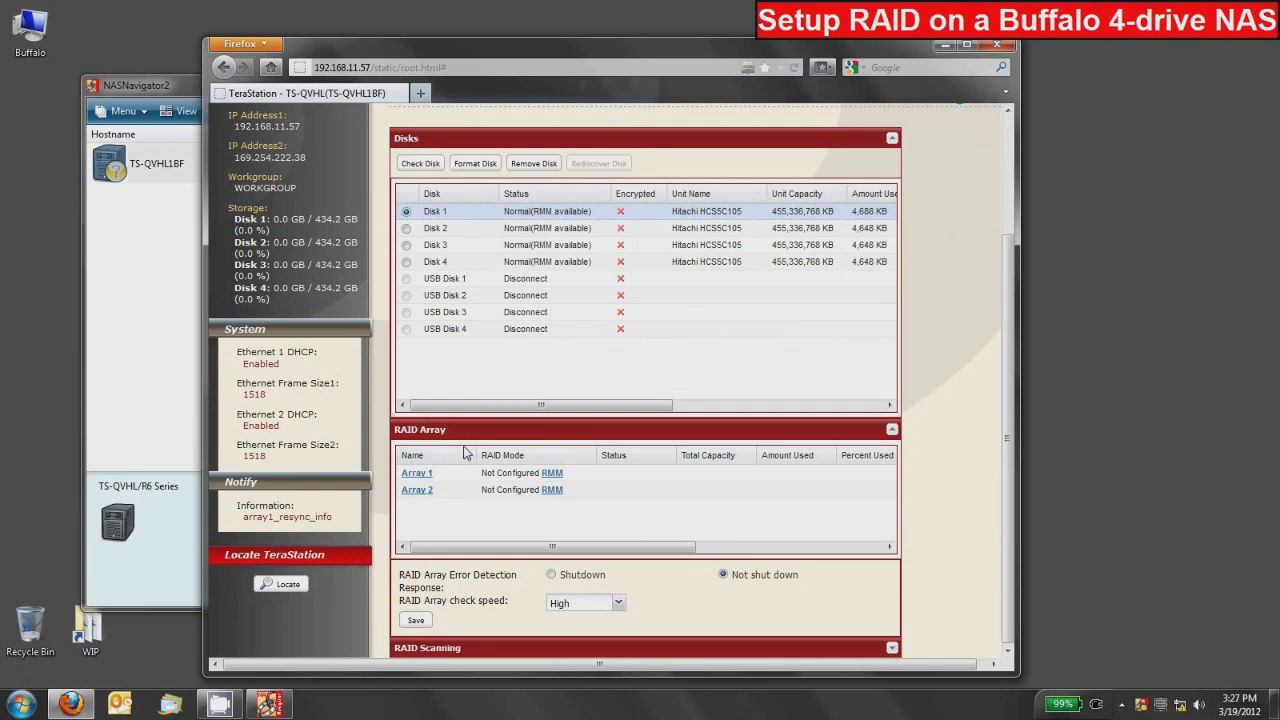
left_click(417, 476)
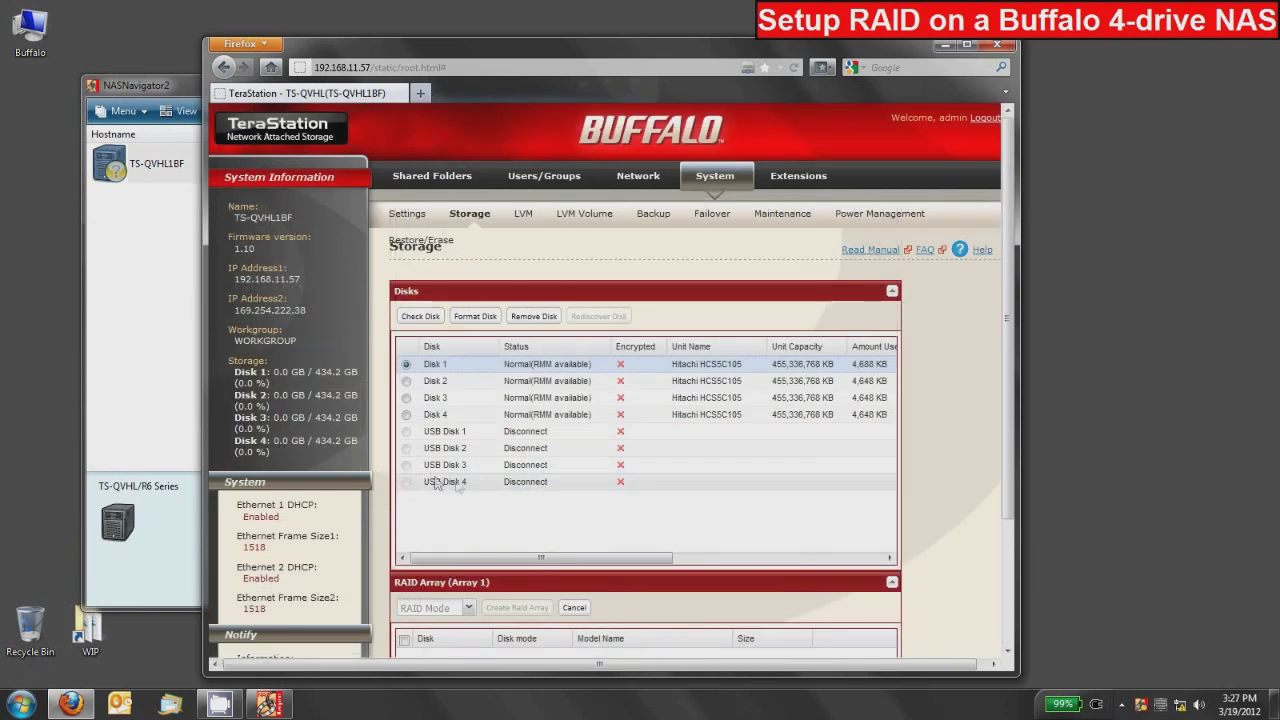
Step: Set Array 1 to RAID 5 with Disks 1–4 selected and request its creation
scroll(462, 485, "down", 3)
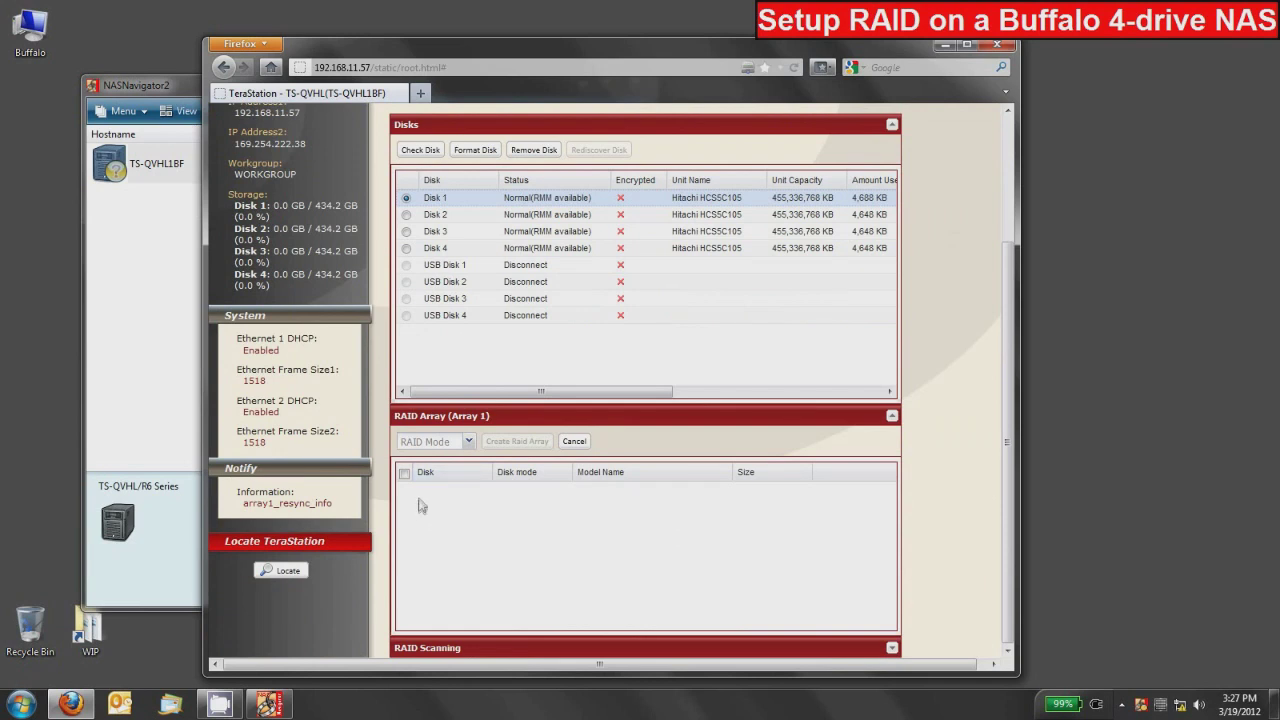
left_click(469, 442)
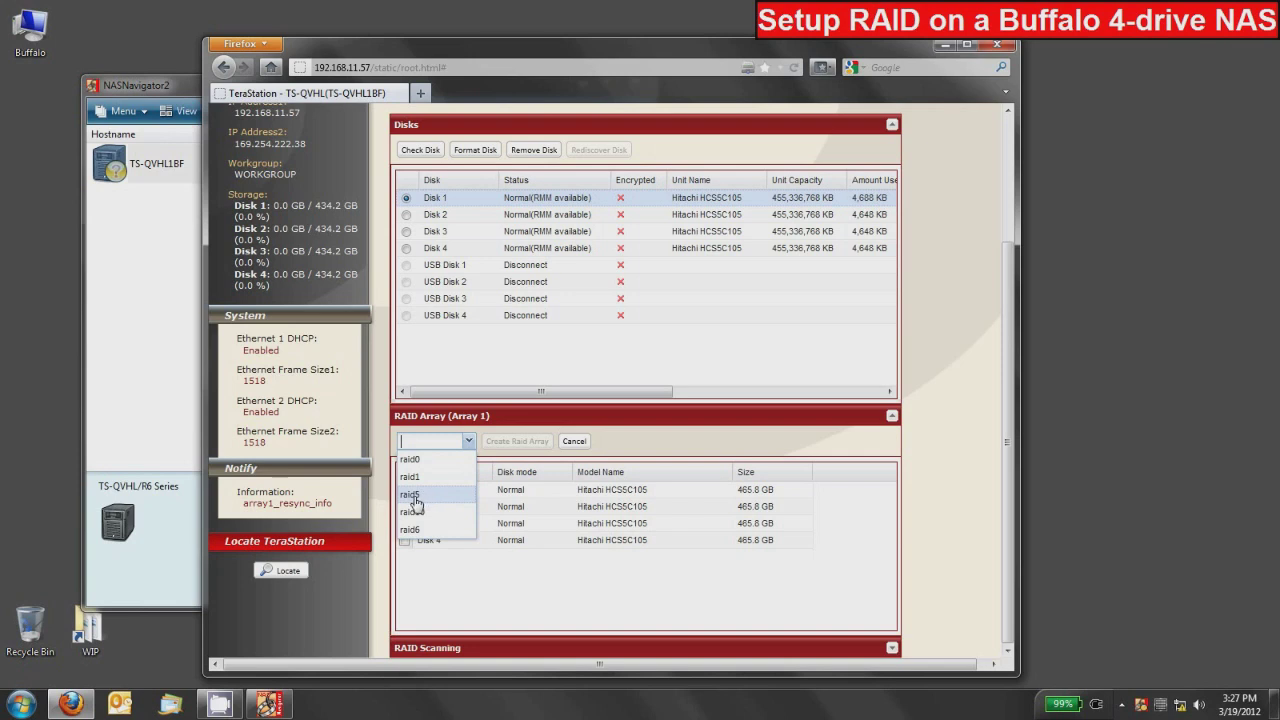
left_click(414, 498)
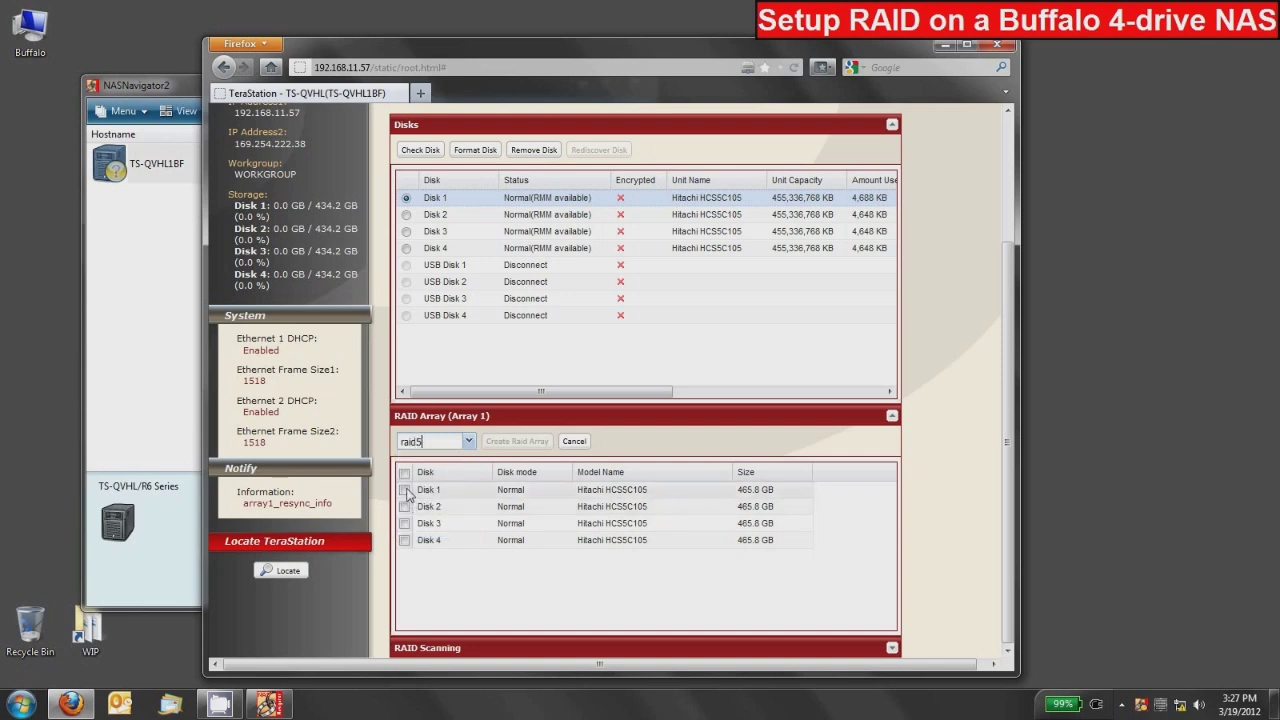
left_click(405, 490)
left_click(405, 507)
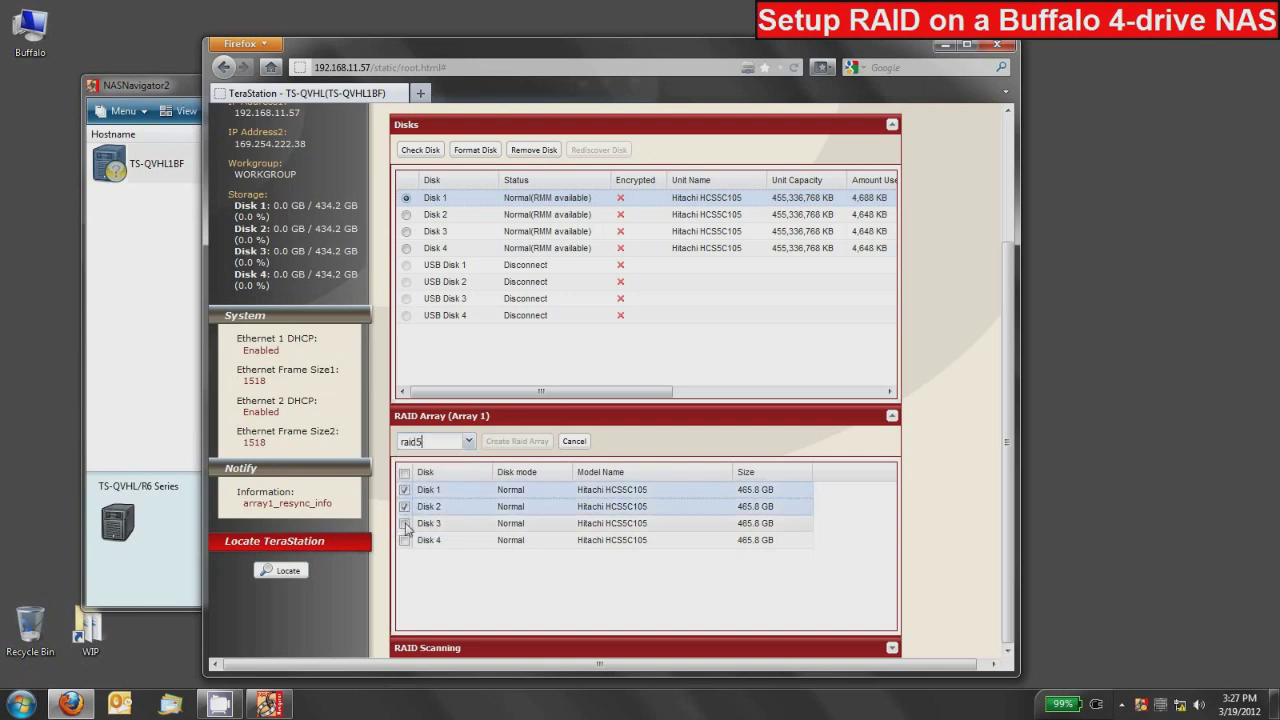
left_click(405, 523)
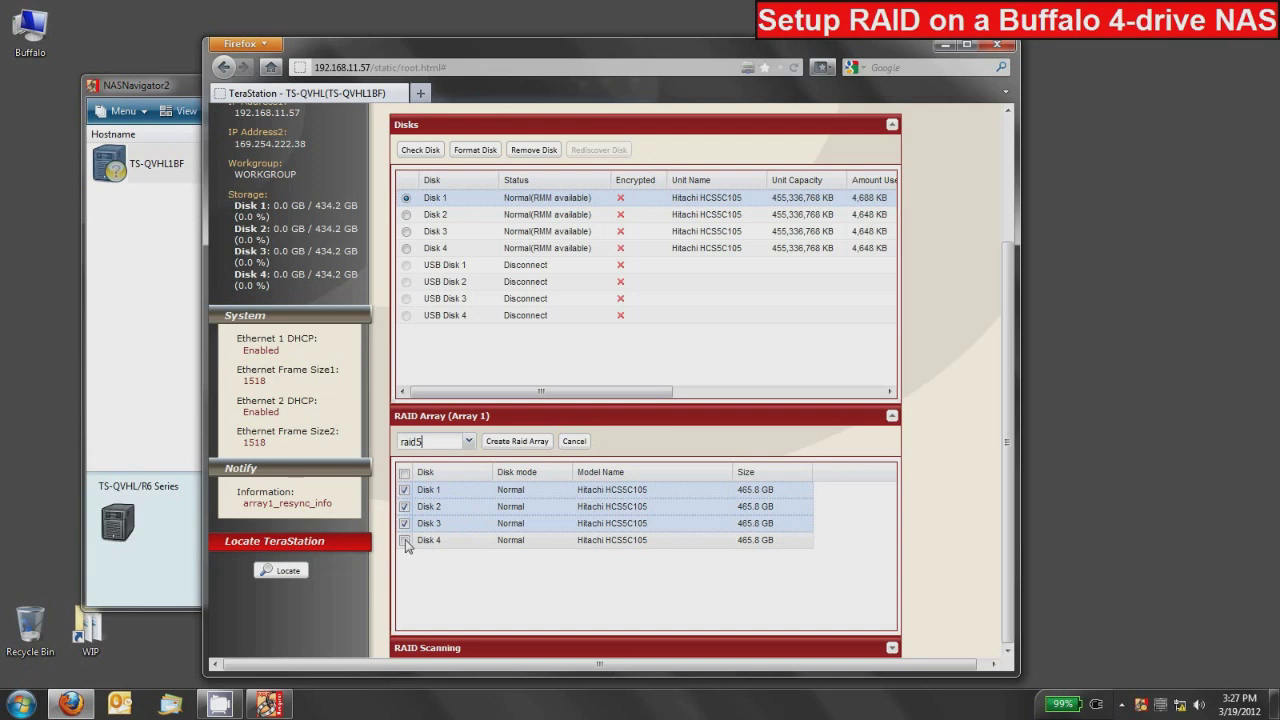
left_click(405, 541)
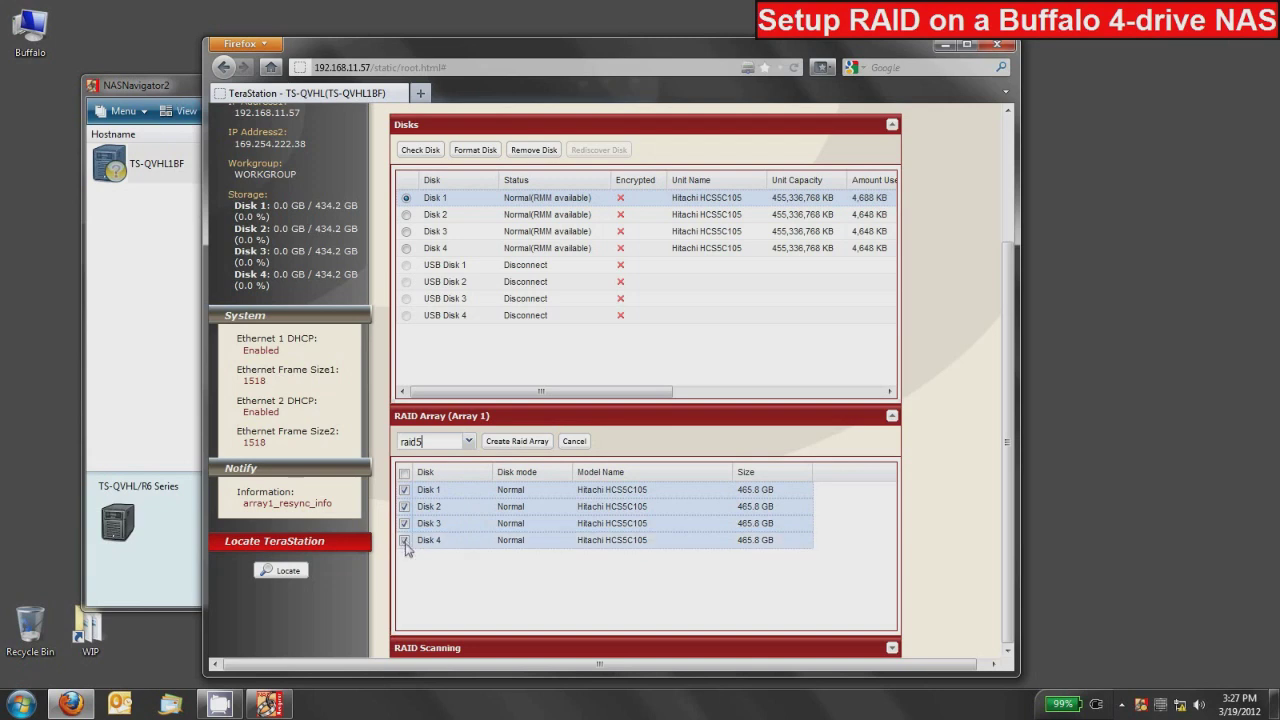
left_click(404, 473)
left_click(405, 474)
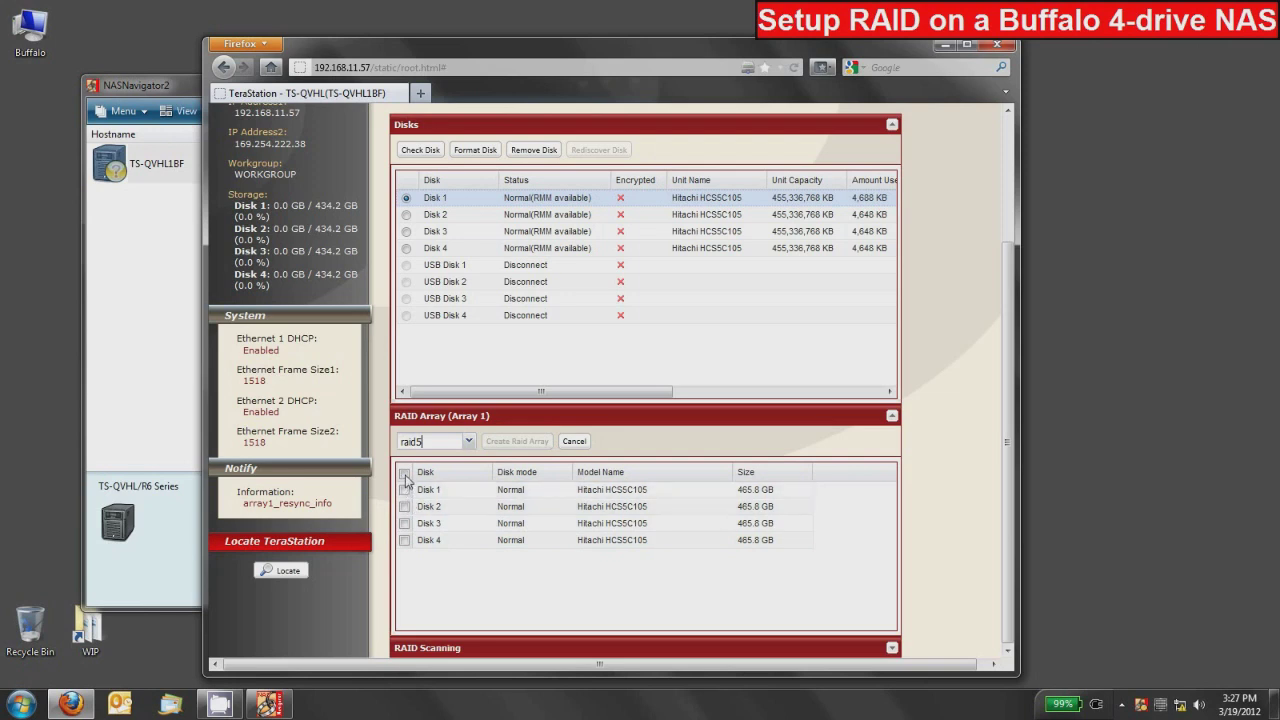
left_click(405, 475)
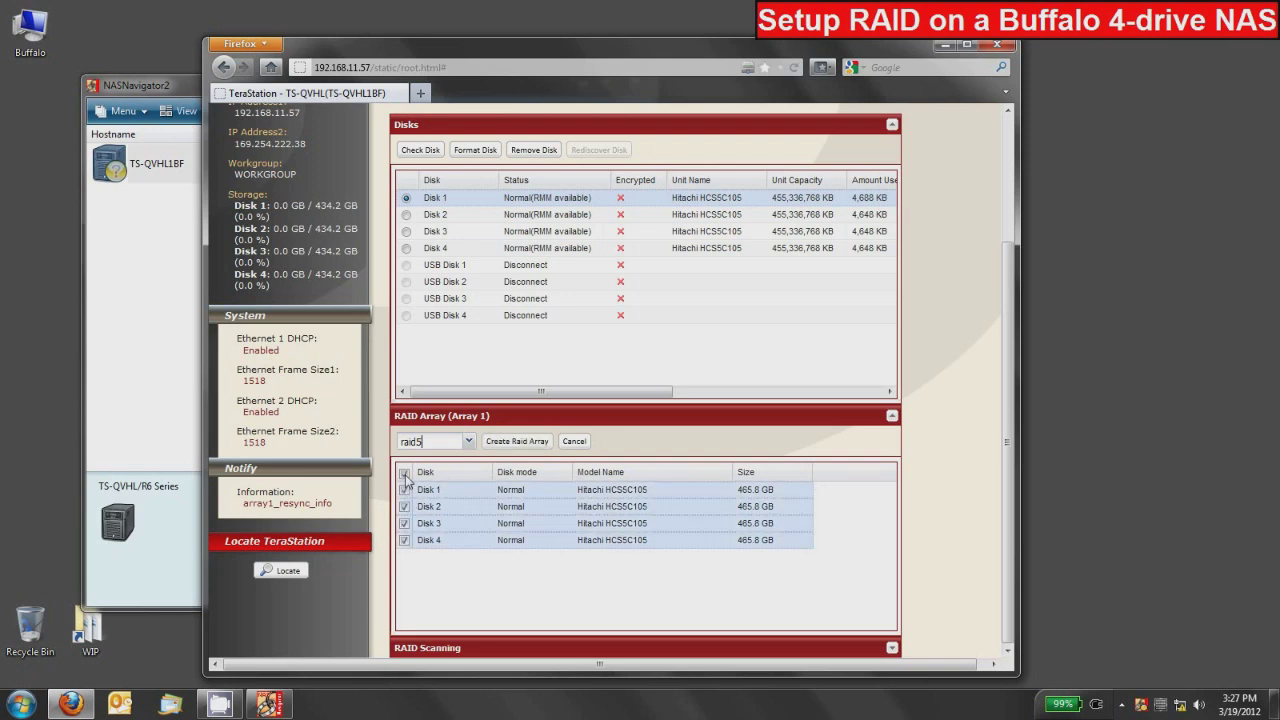
left_click(517, 443)
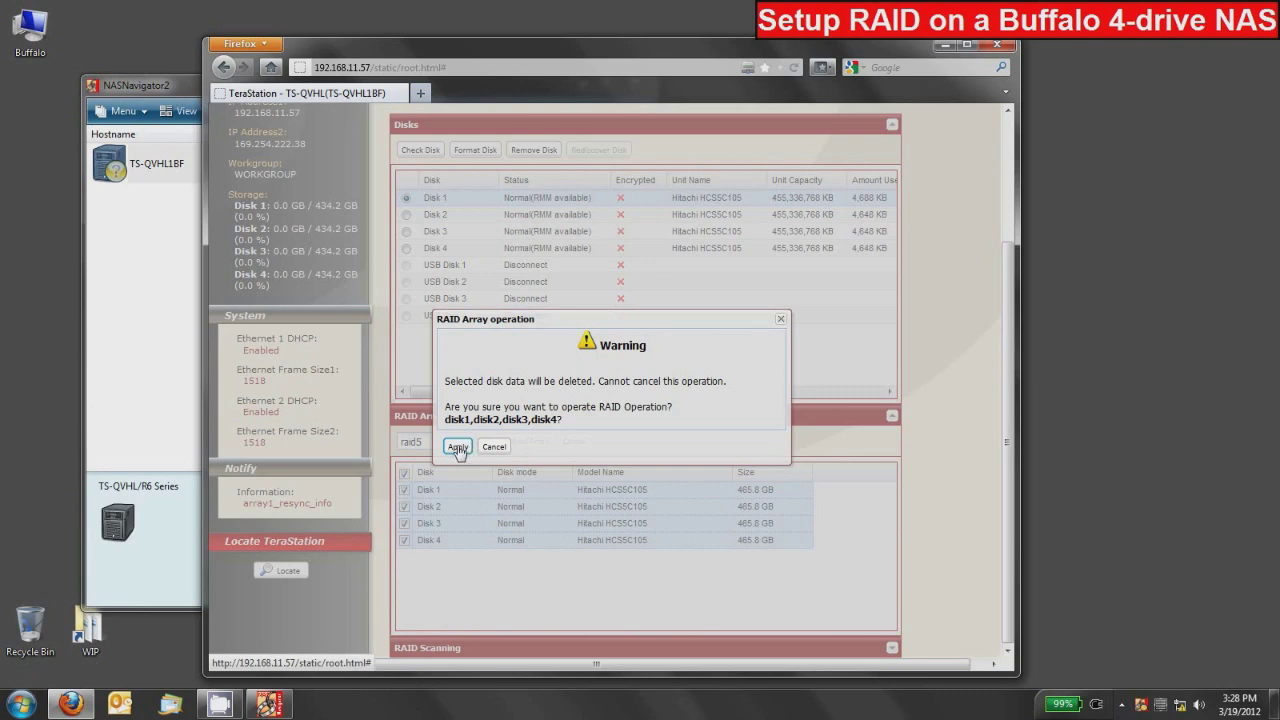
Step: Accept the disk-erase warning and submit the displayed confirmation number to build the RAID 5 array
left_click(458, 447)
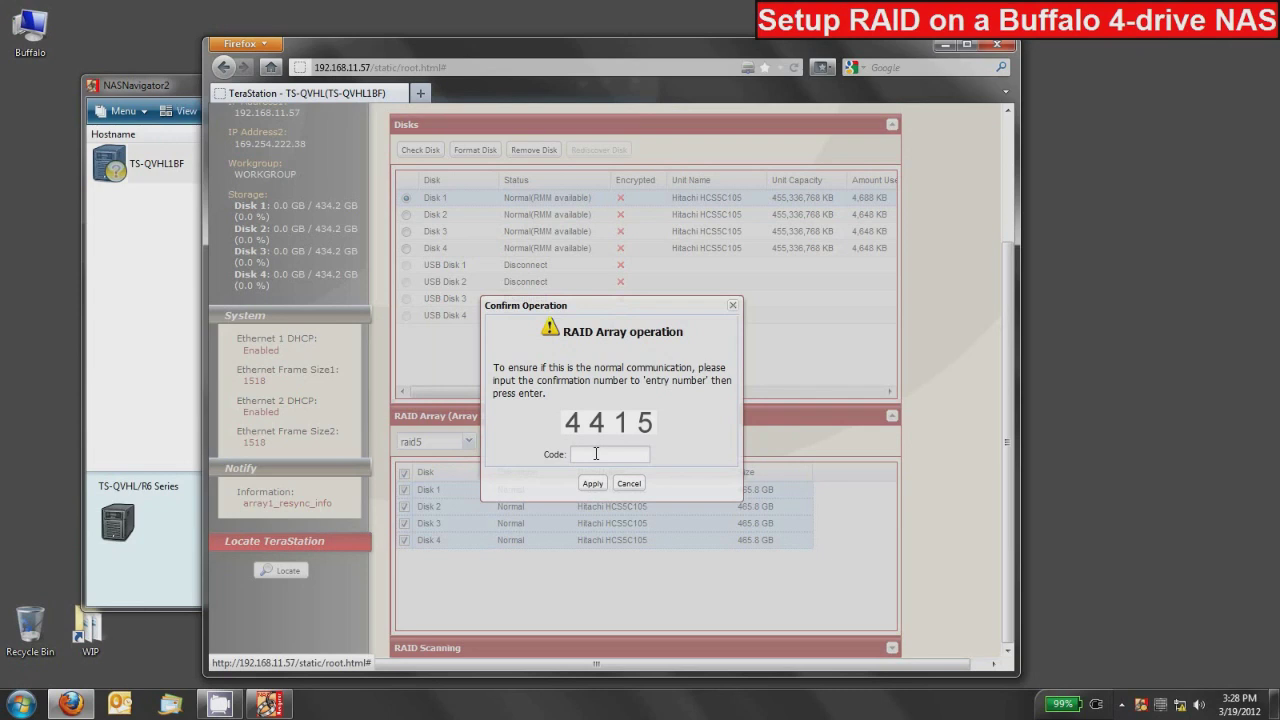
left_click(596, 453)
type("4415")
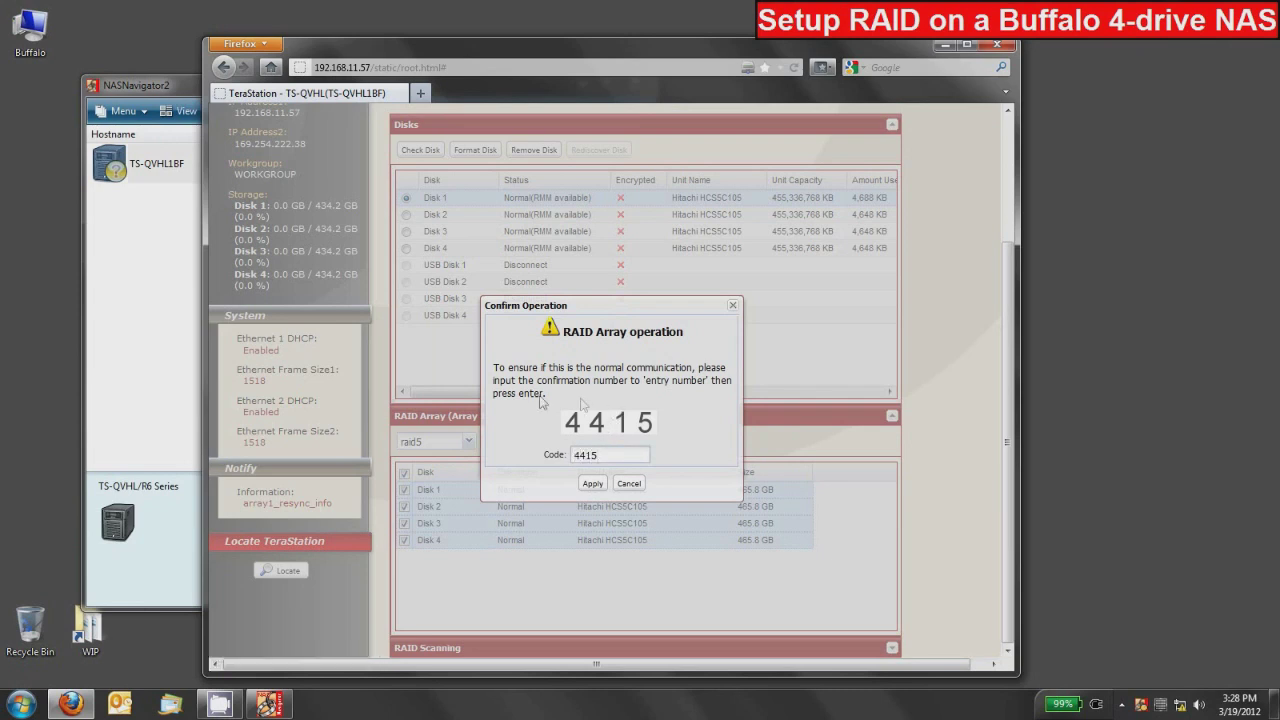
left_click(592, 483)
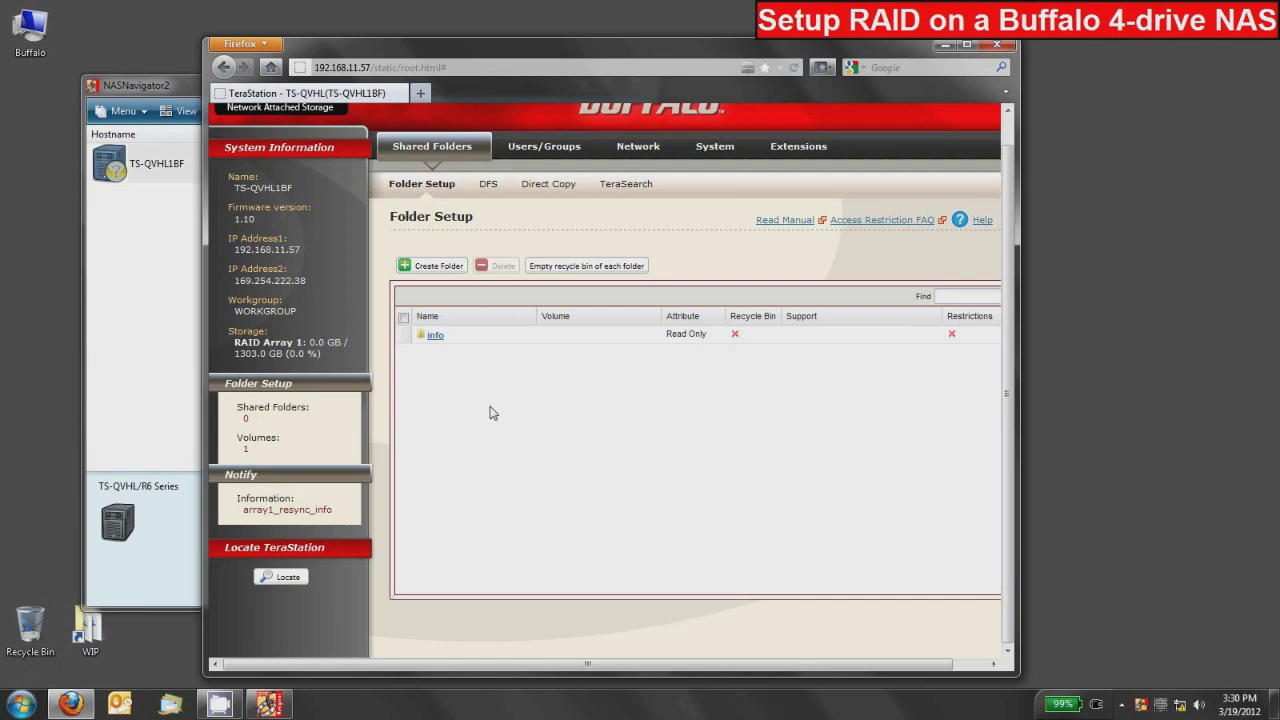
Step: Create a shared folder named 'share' on Array 1 with Read & Write access
left_click(438, 266)
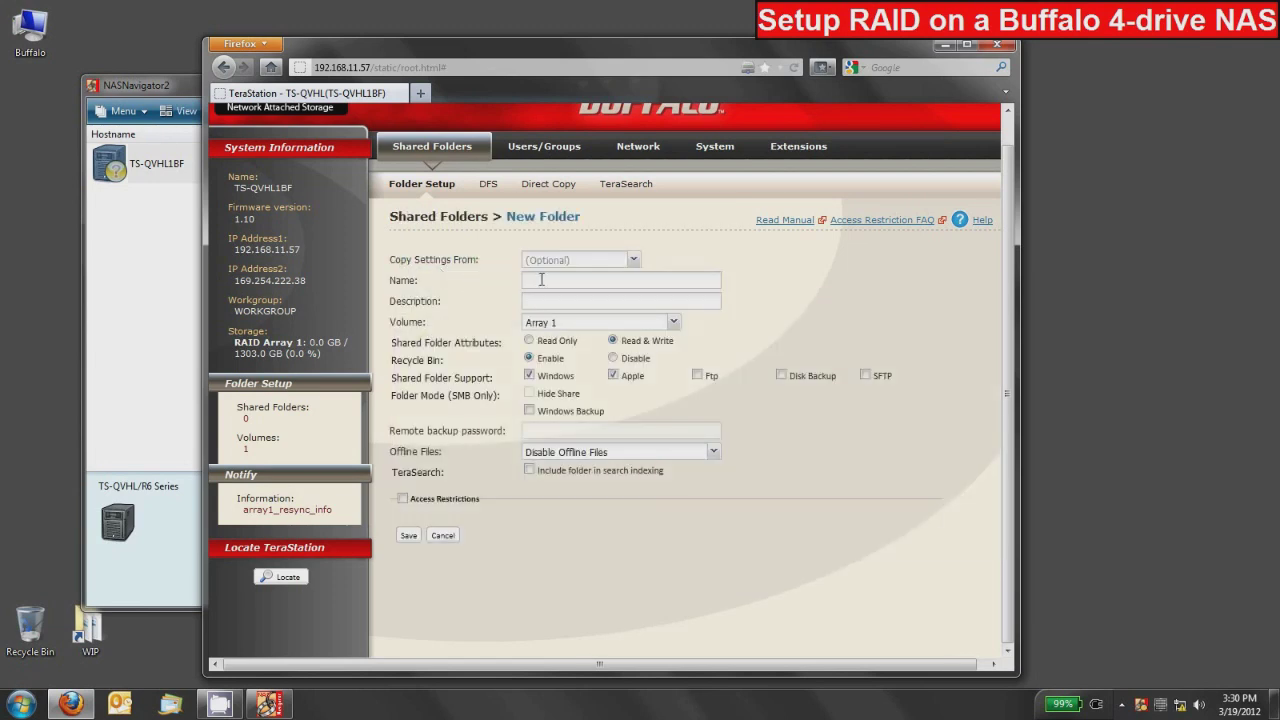
left_click(538, 281)
type("share")
left_click(408, 536)
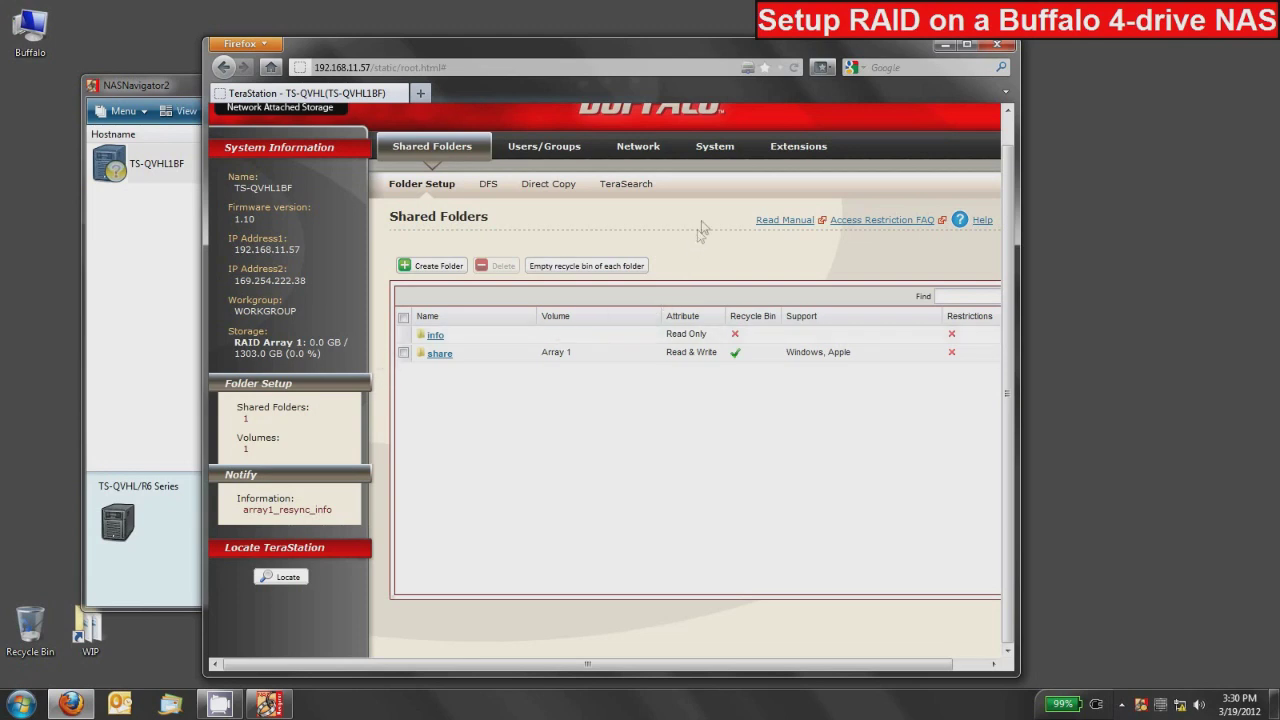
left_click(717, 146)
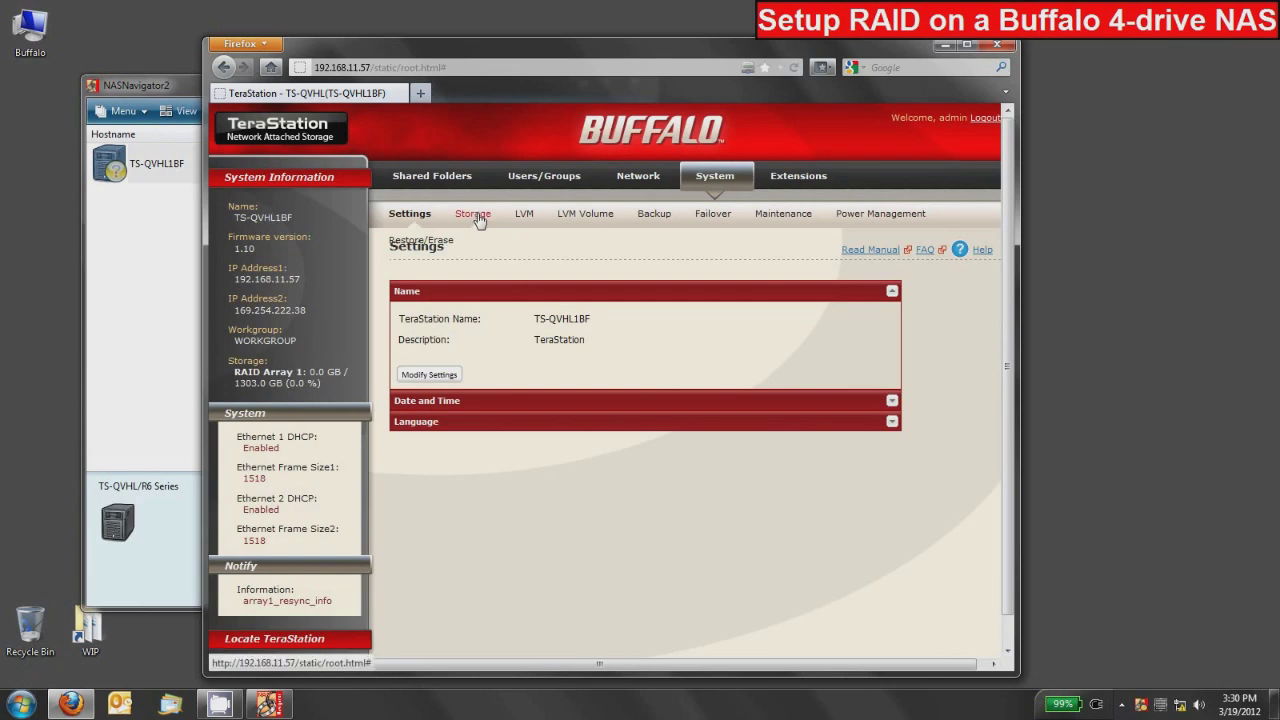
Step: Open the Storage page and check Array 1's RAID 5 check at 0.6% progress
left_click(476, 215)
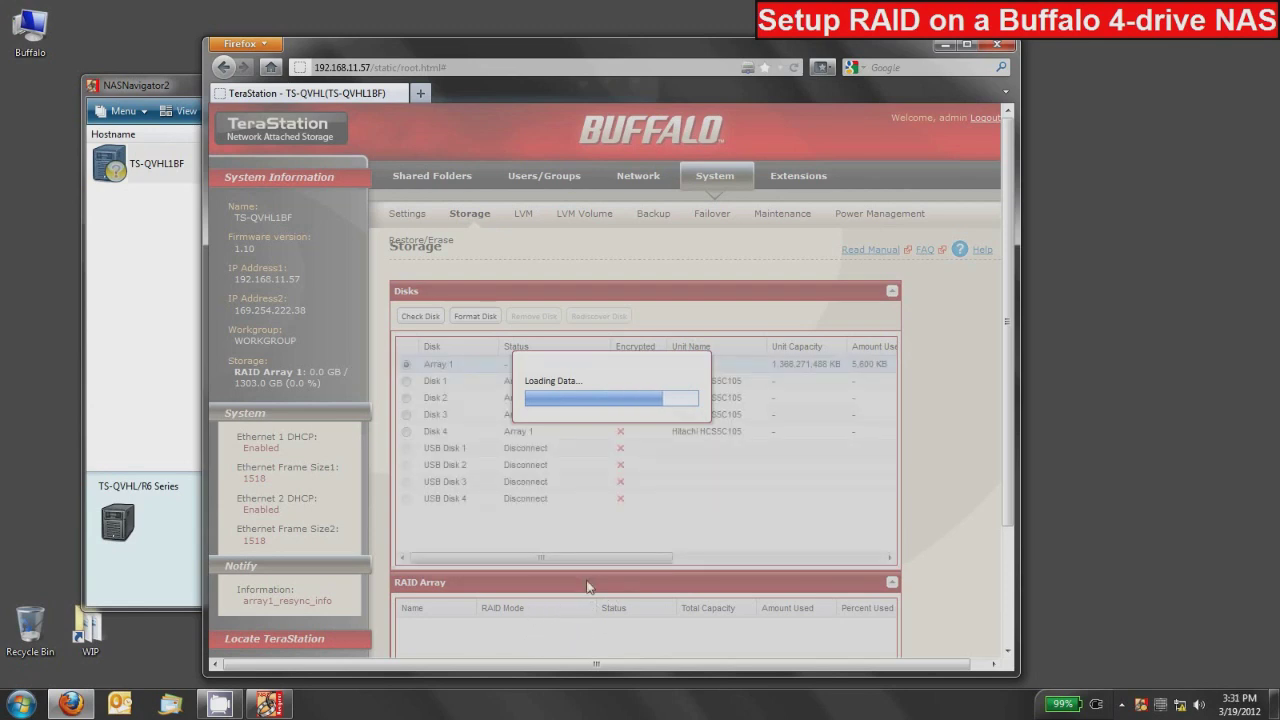
scroll(558, 540, "down", 3)
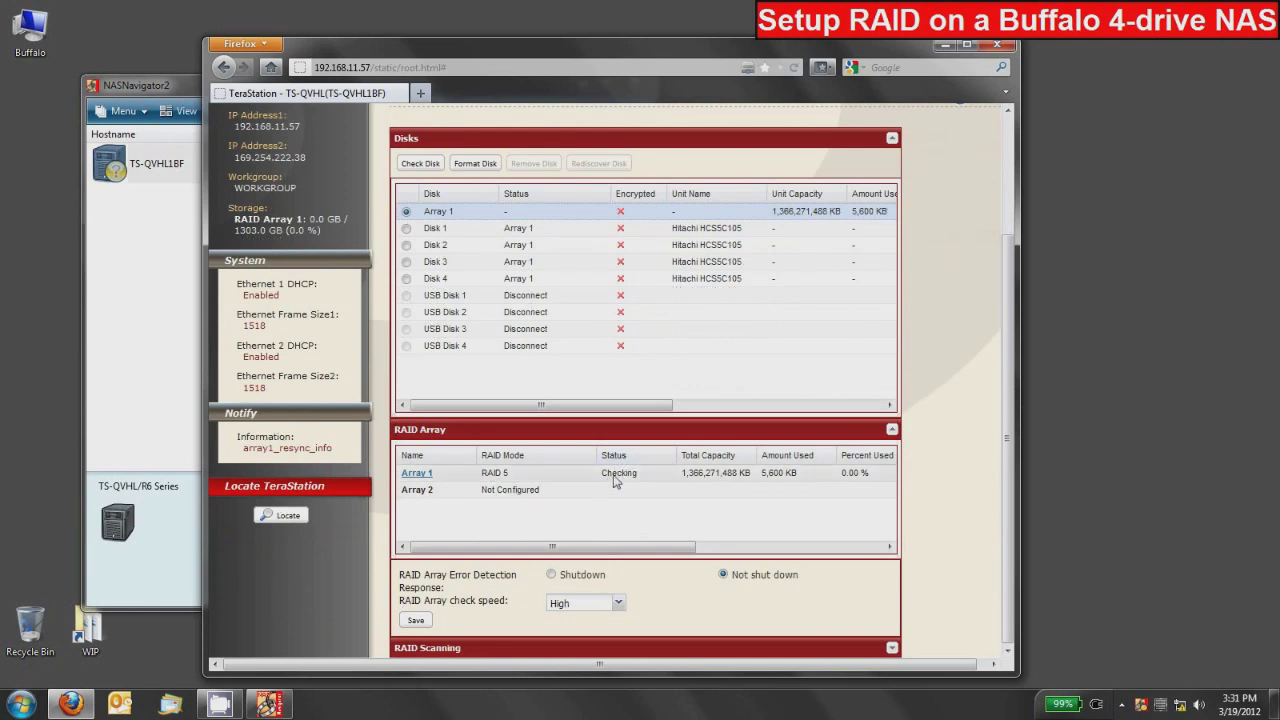
left_click_drag(631, 550, 848, 552)
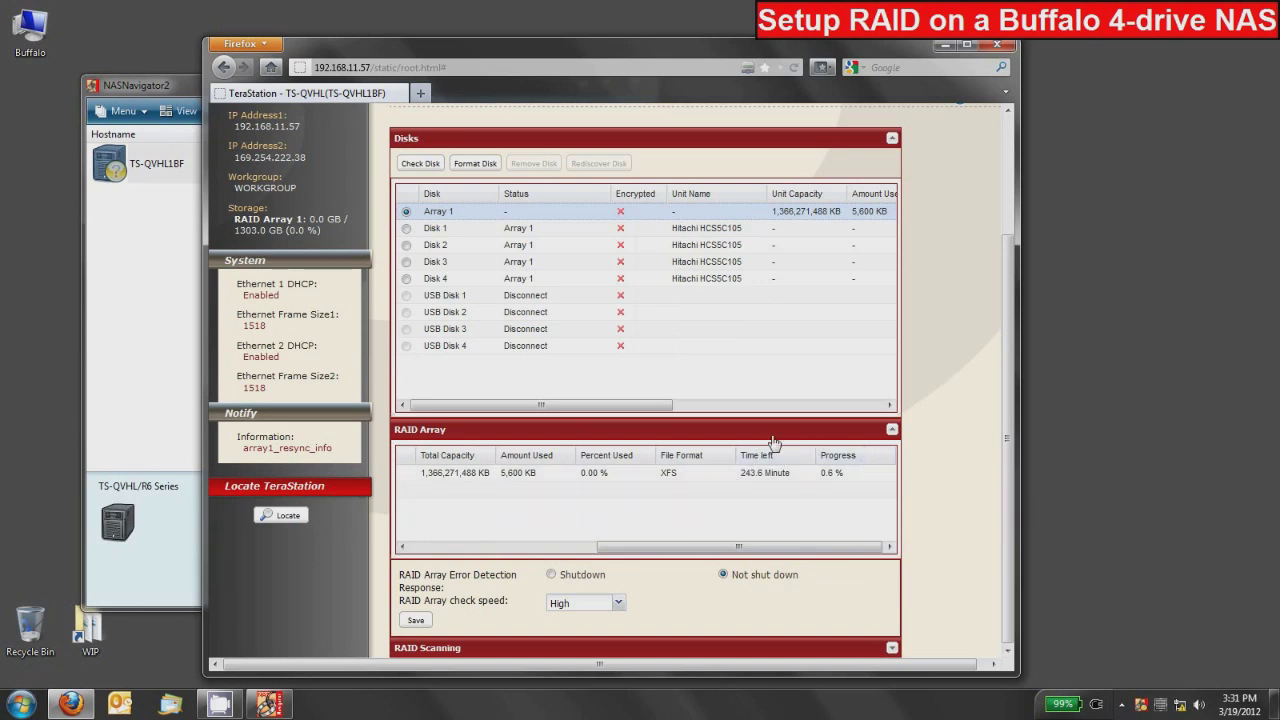
scroll(368, 445, "up", 3)
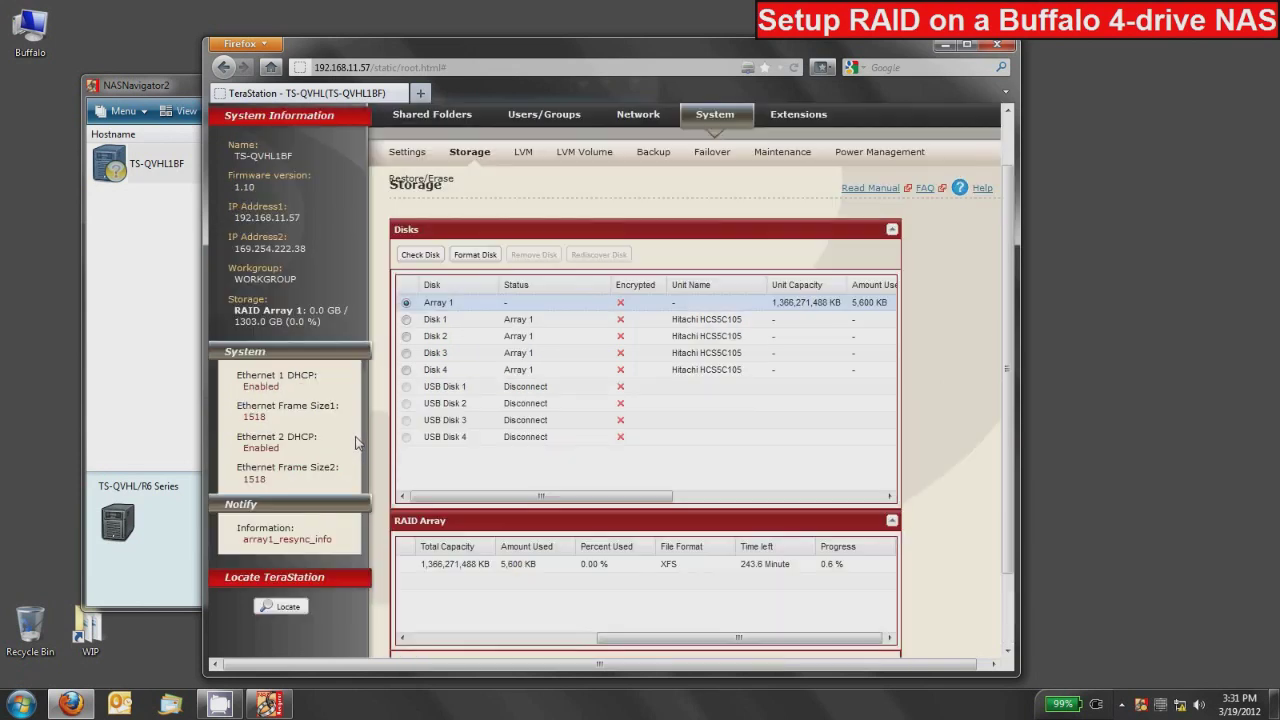